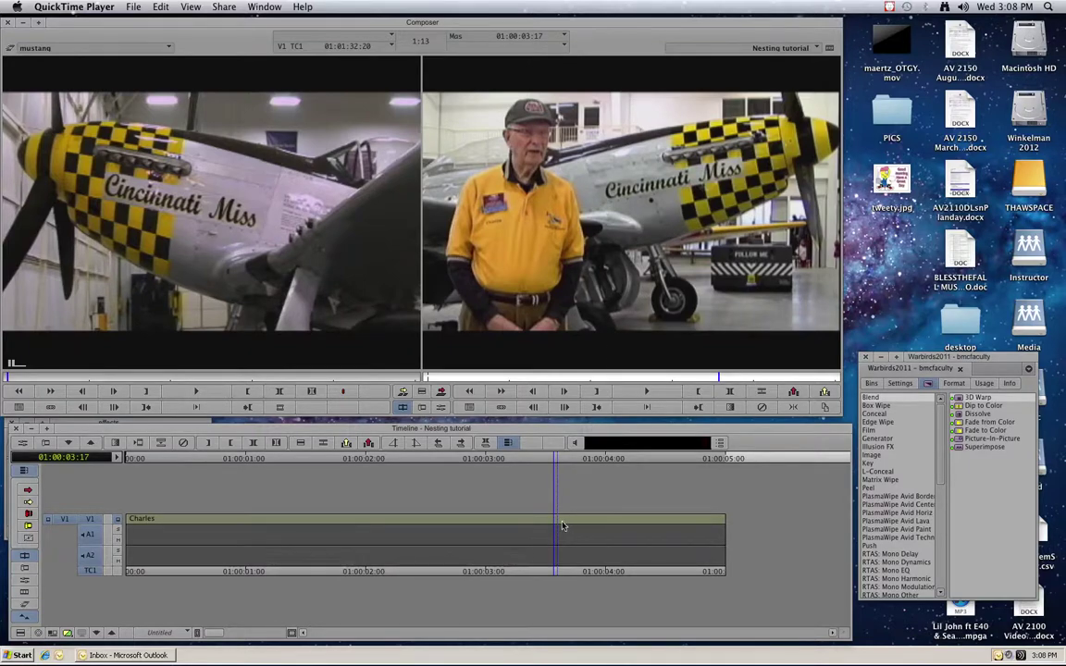
Park the position indicator near 01:00:03:19 and add an empty V2 video track with Cmd+Y
left_click(560, 521)
left_click_drag(501, 521, 560, 521)
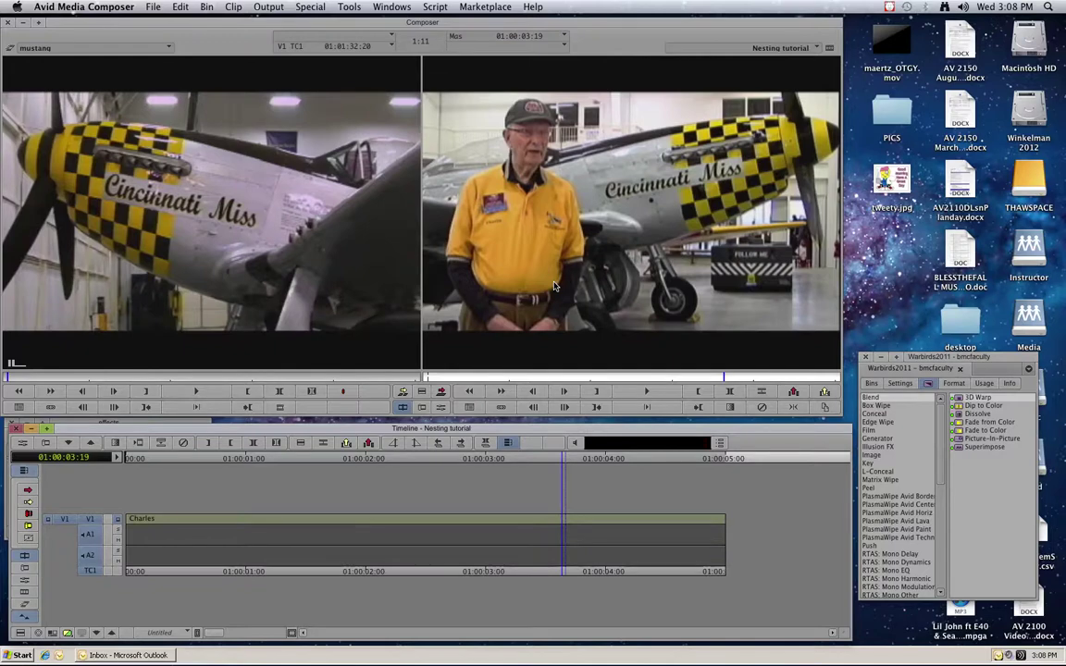
key("super+y")
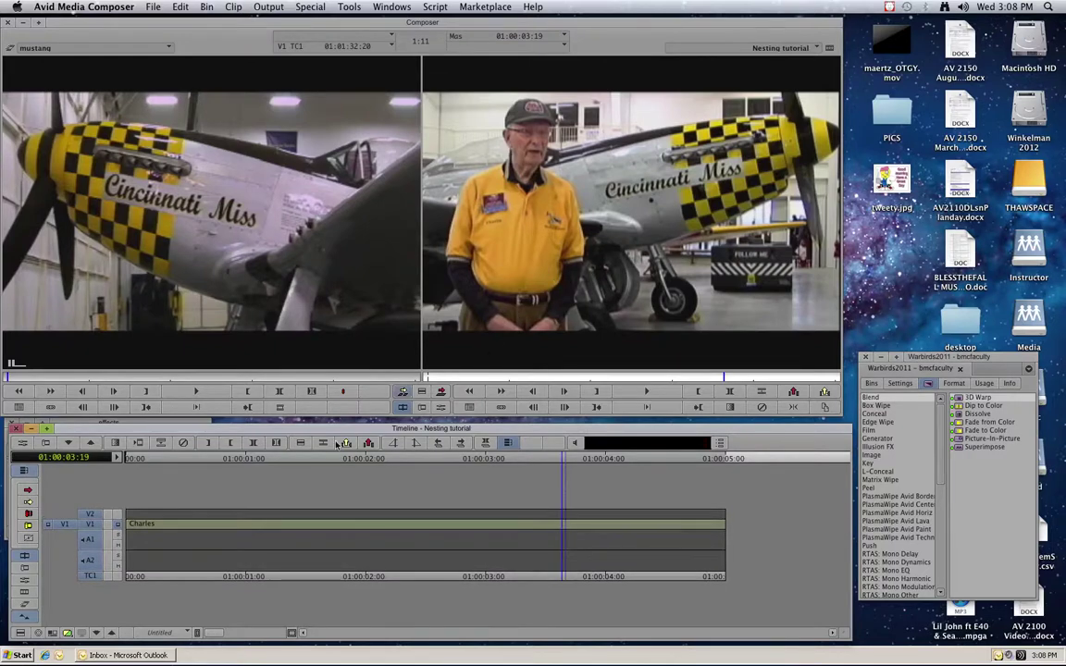
Patch source V1 to record V2, deselect A2, and overwrite the mustang clip onto V2
left_click_drag(64, 524, 90, 514)
left_click(93, 562)
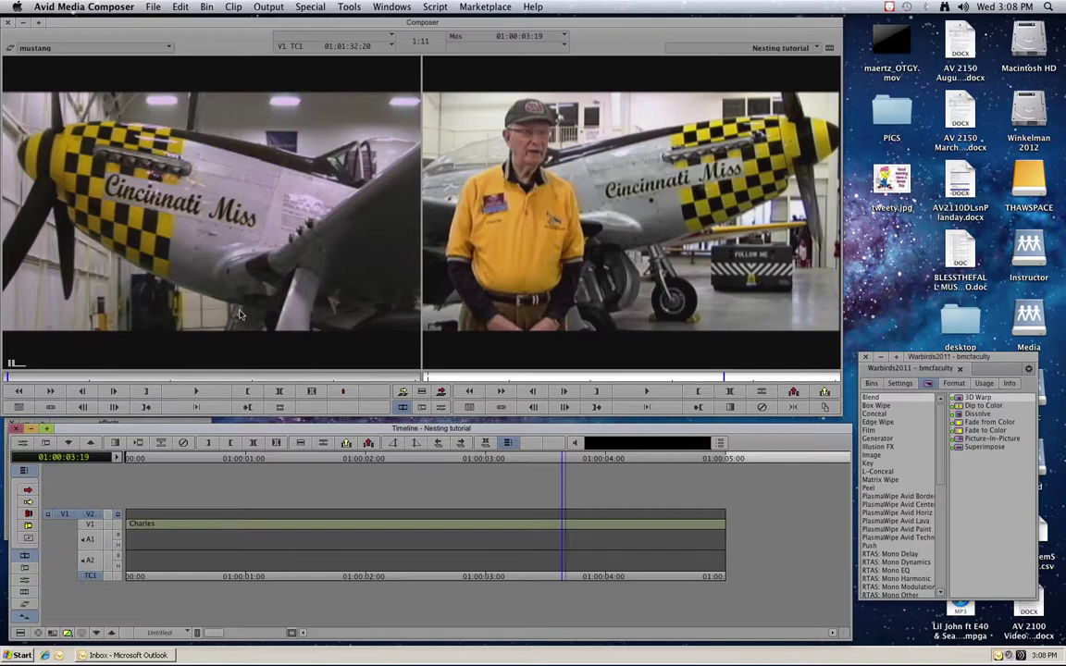
left_click_drag(28, 379, 5, 378)
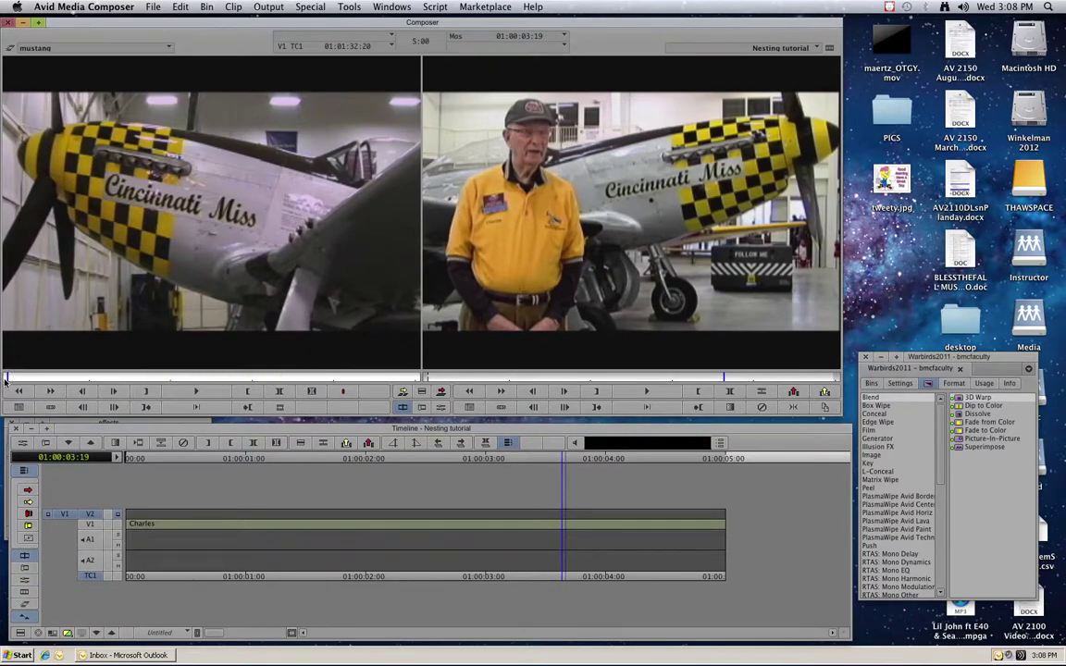
left_click(421, 521)
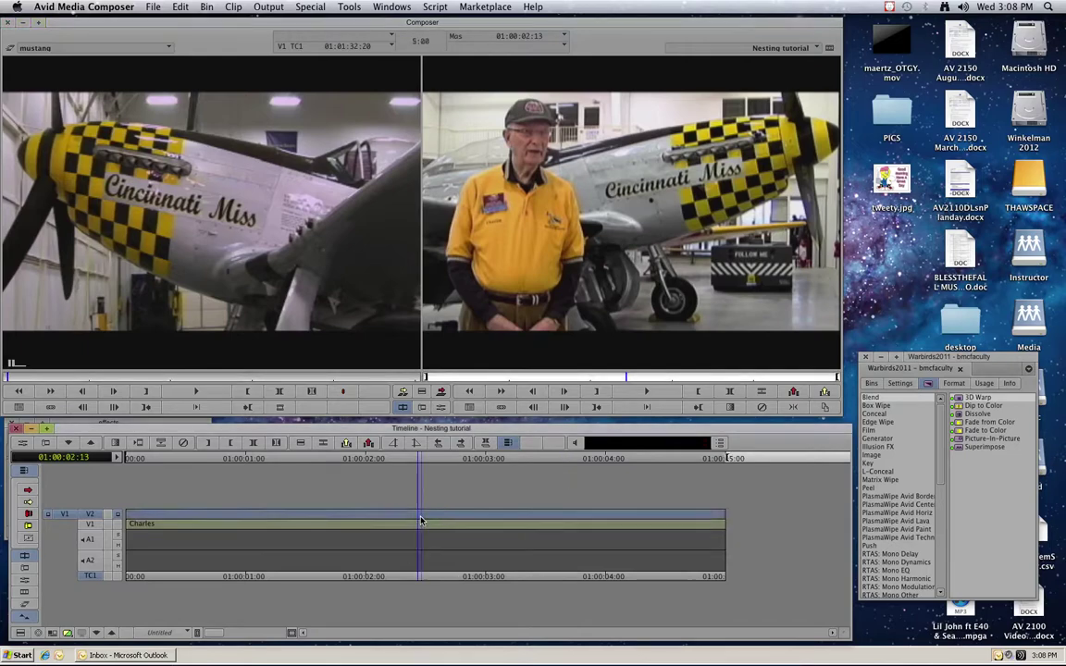
key("b")
left_click_drag(380, 521, 447, 515)
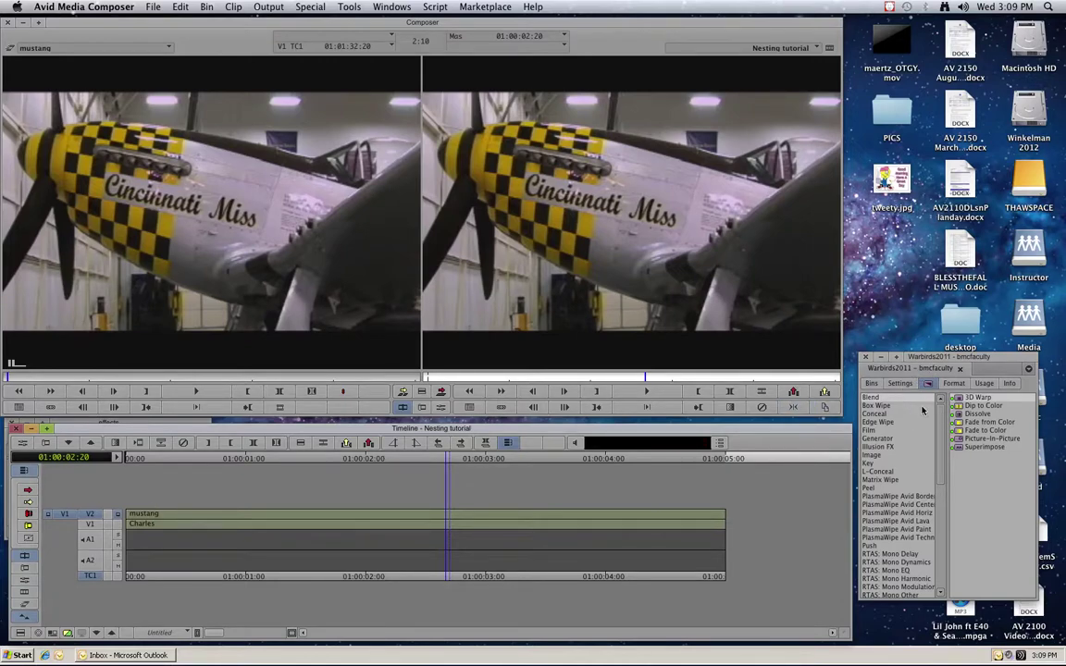
Apply an Image > Color Effect to the V2 mustang clip with Chroma Adjust Sat at -100
left_click(872, 457)
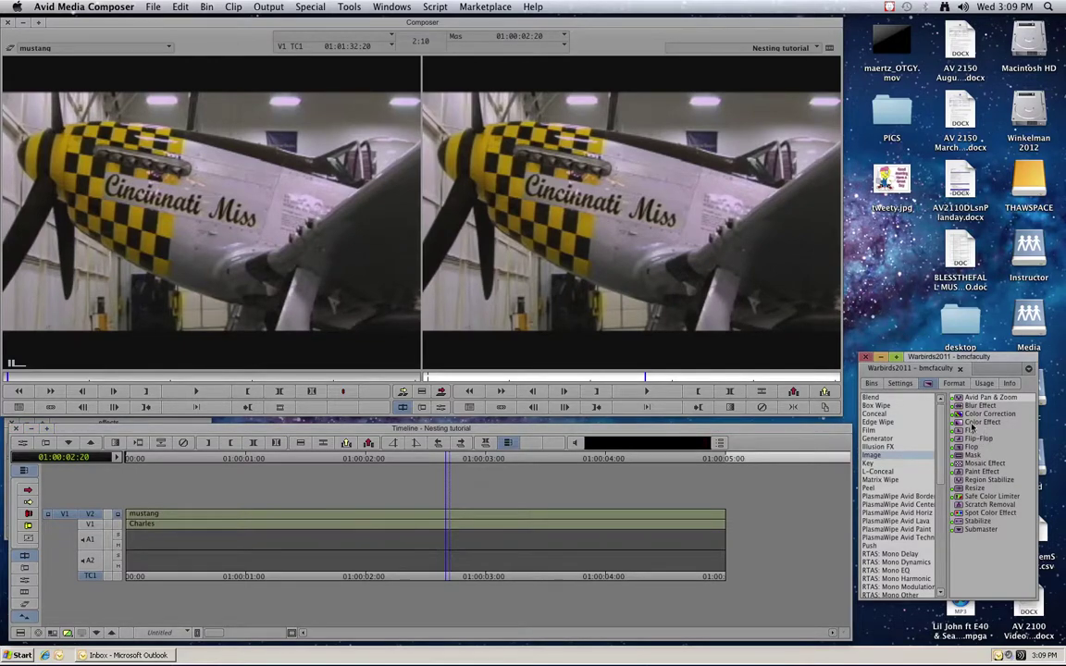
left_click_drag(961, 424, 488, 519)
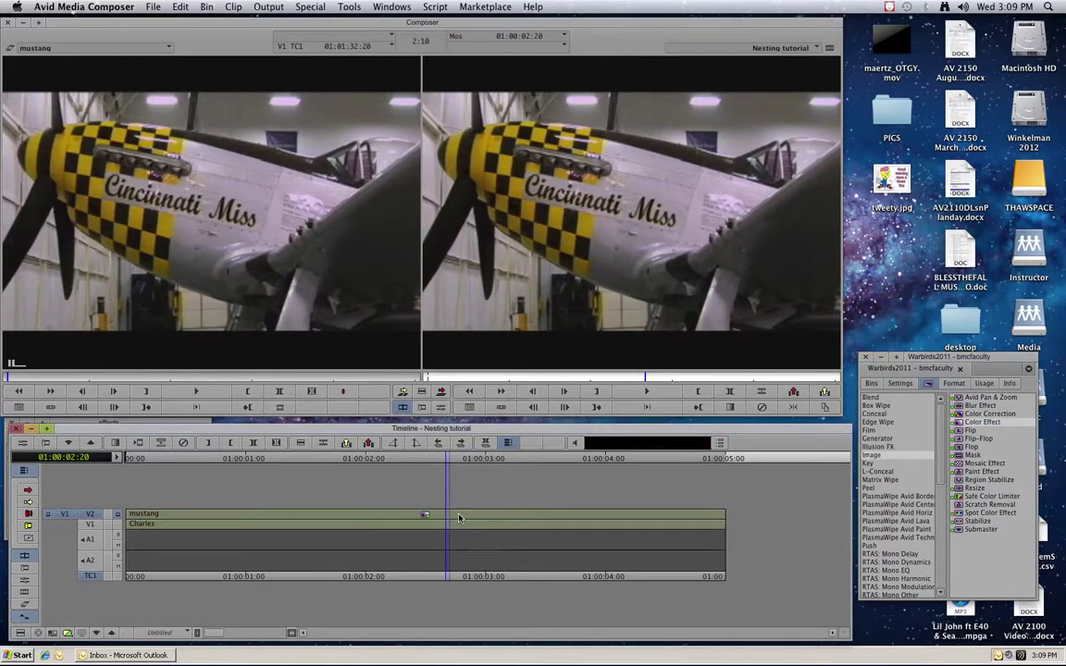
left_click(441, 407)
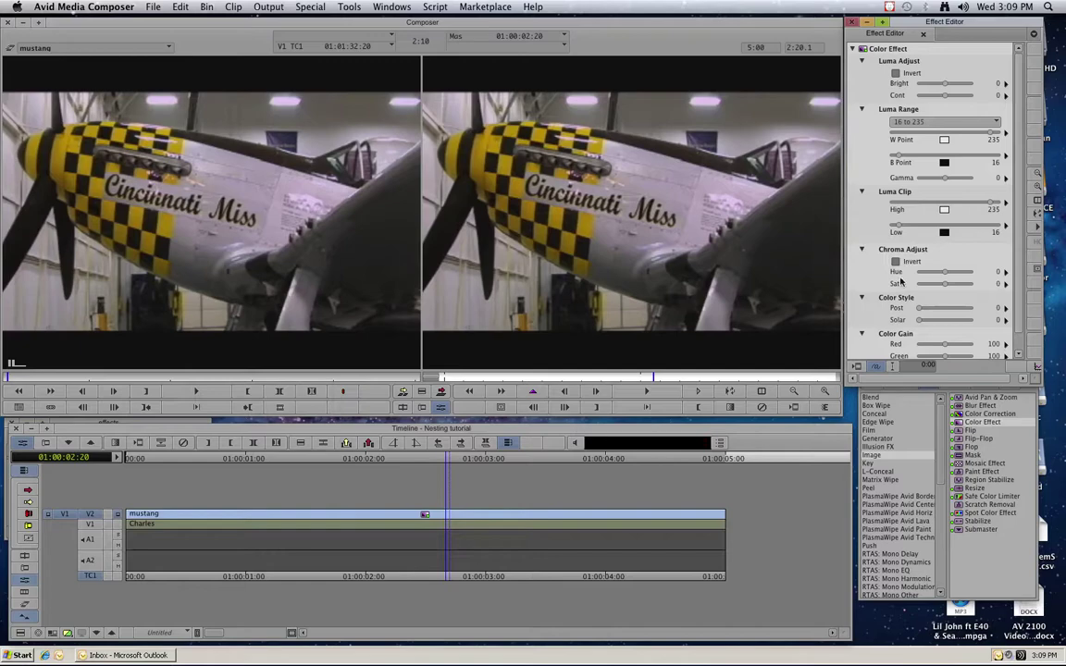
left_click_drag(945, 284, 915, 290)
Try dropping Blend > Picture-in-Picture on the mustang clip, dismissing the 'Effect does not apply' alert
left_click(875, 402)
left_click(874, 399)
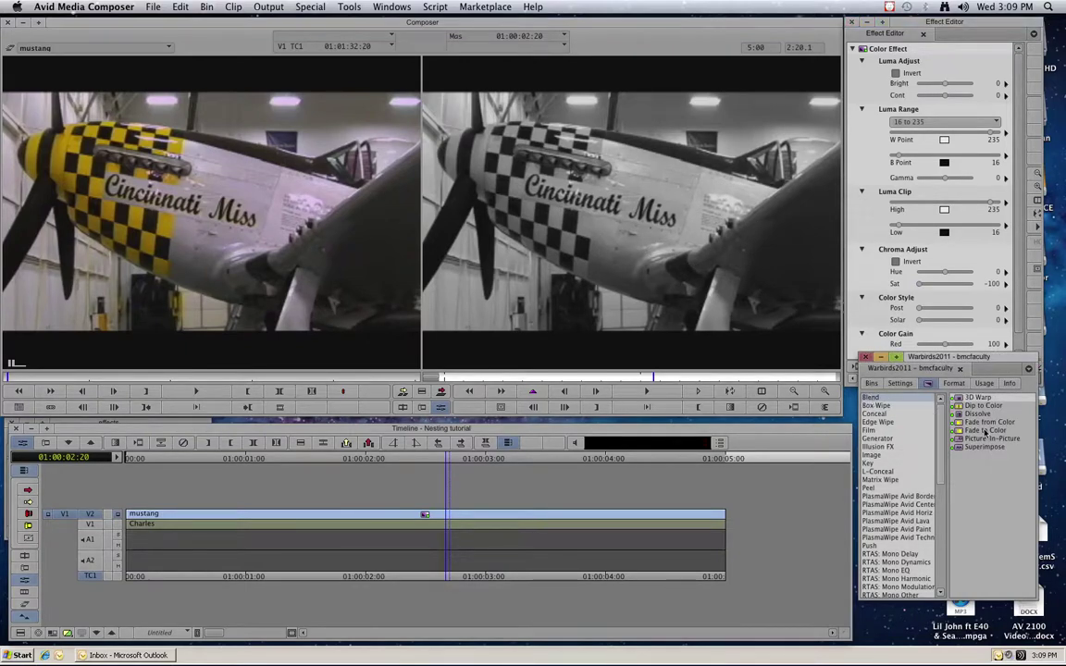
left_click_drag(960, 440, 433, 515)
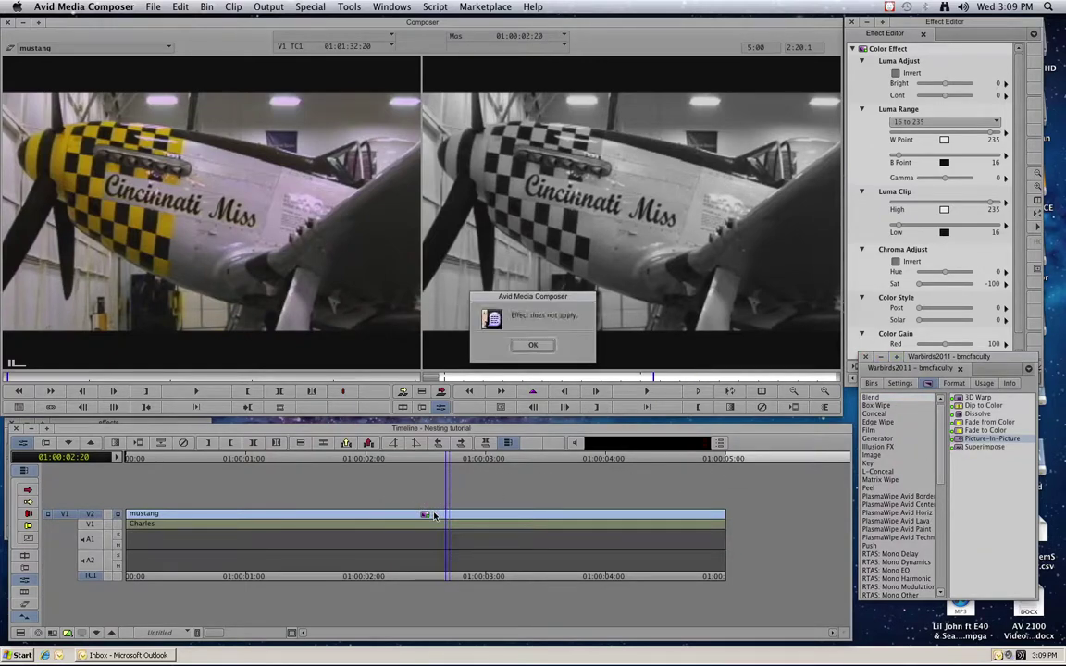
left_click(534, 345)
left_click_drag(976, 440, 466, 511)
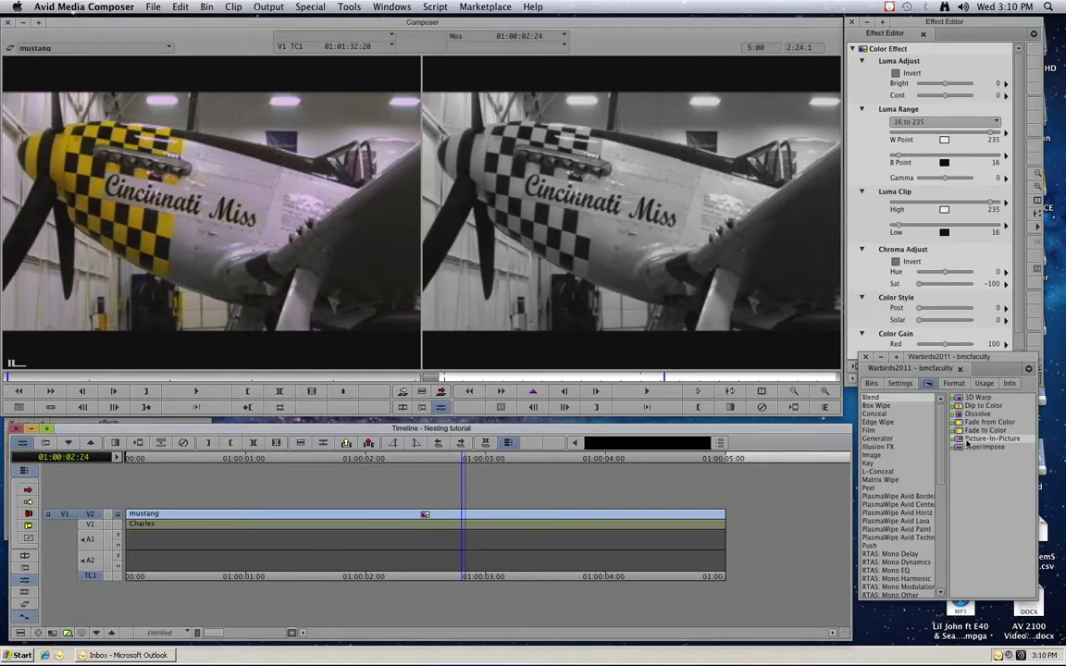
Option-drag Picture-in-Picture onto the mustang clip to nest it, then move the inset upper right
left_click_drag(963, 444, 458, 515)
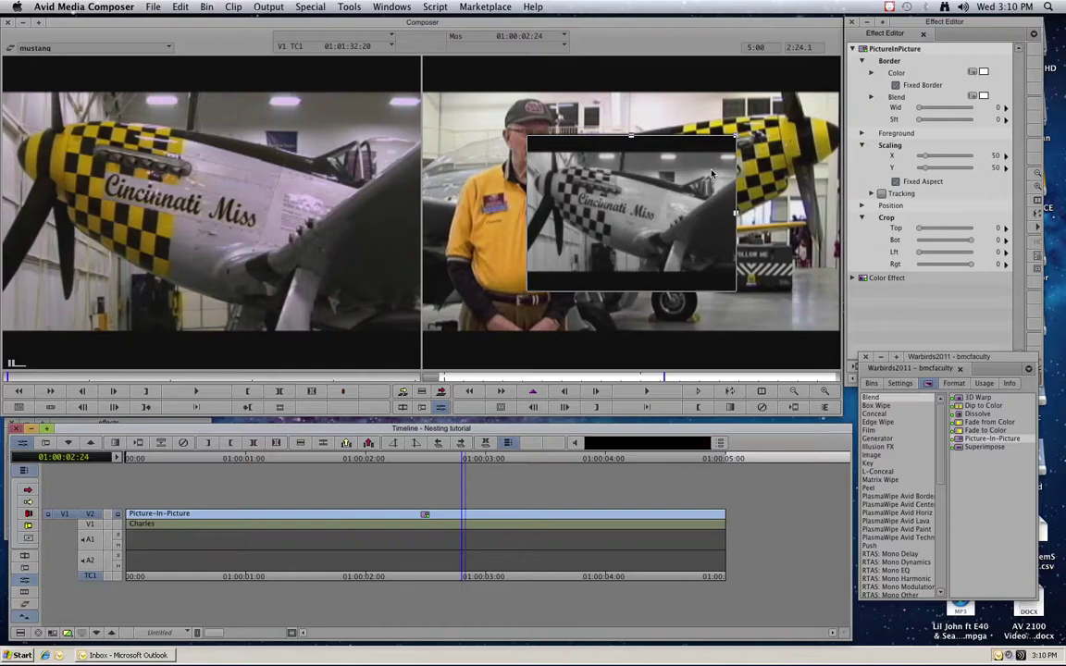
left_click_drag(541, 221, 694, 209)
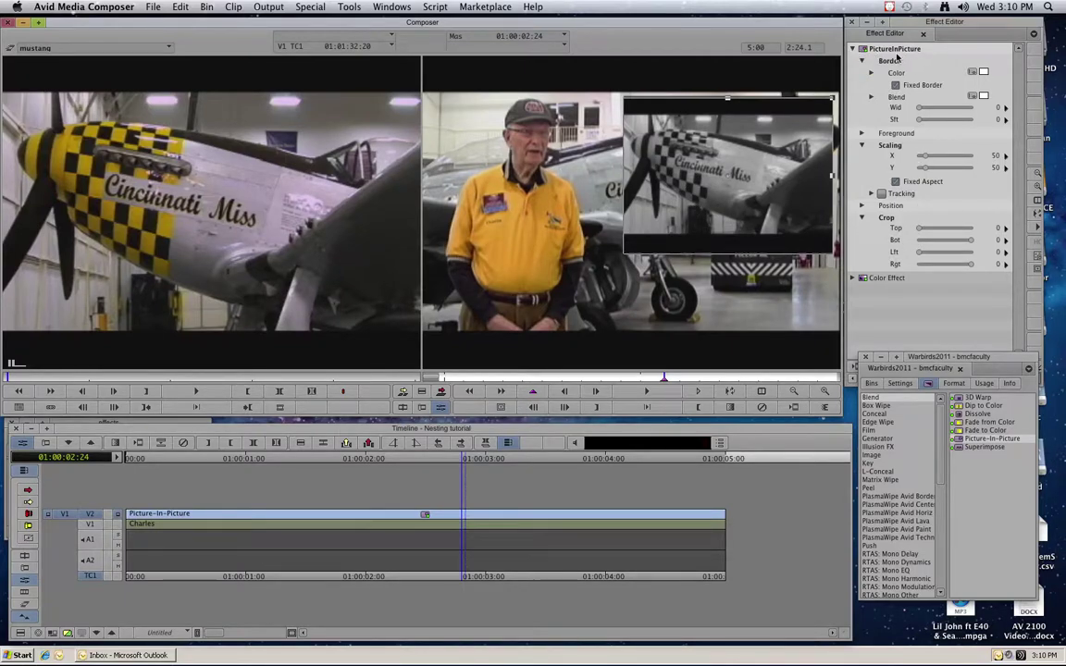
Set the inset's Scaling X/Y to 41, Crop Top 141 and Bot -128, and Border Wid 11
left_click_drag(925, 157, 925, 159)
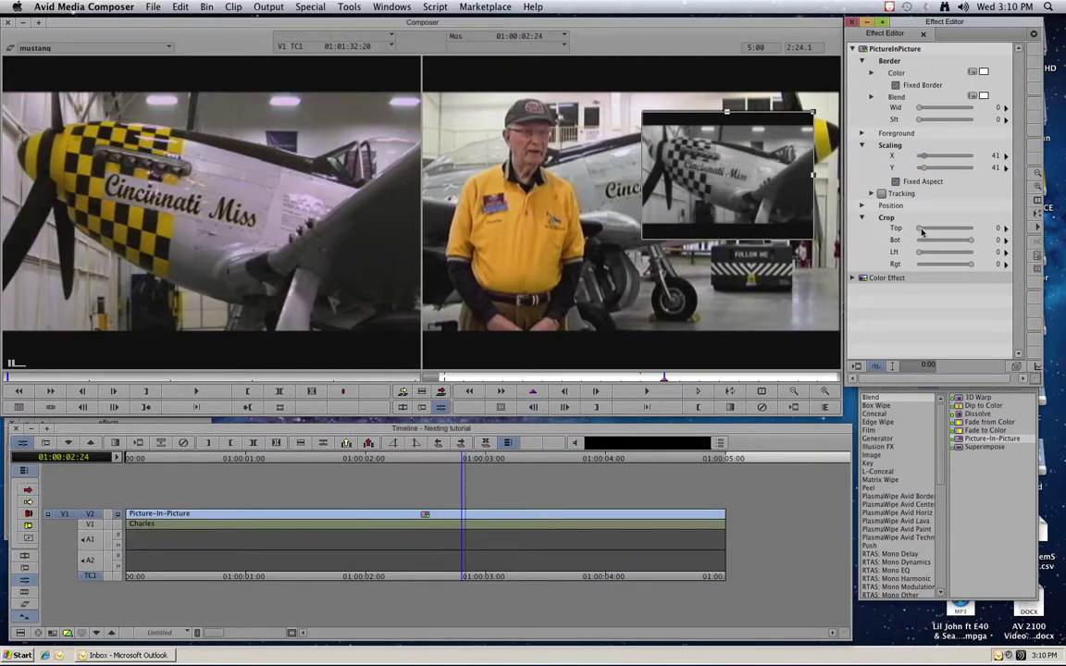
left_click_drag(921, 232, 963, 243)
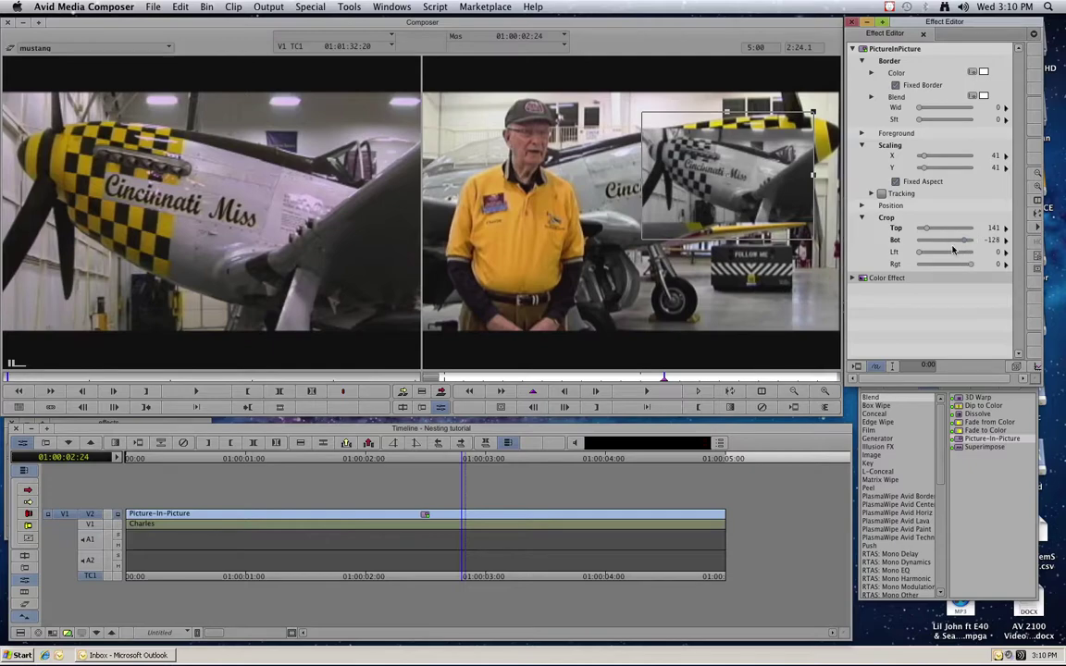
left_click_drag(919, 108, 931, 111)
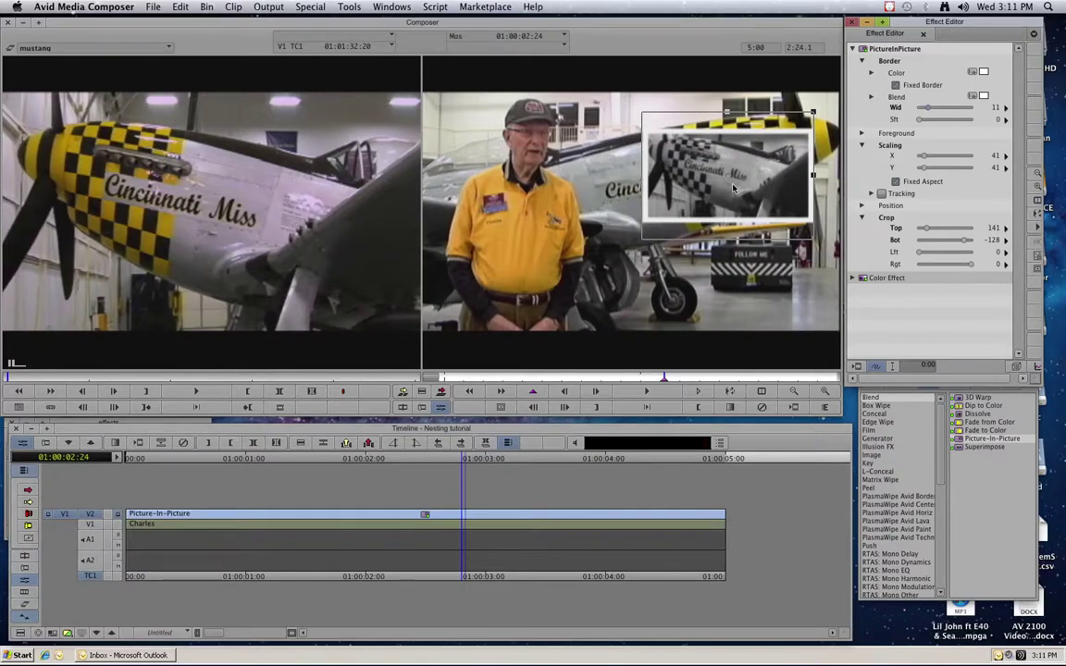
Raise the inset's Color Effect Color Gain Red to 118
left_click(854, 48)
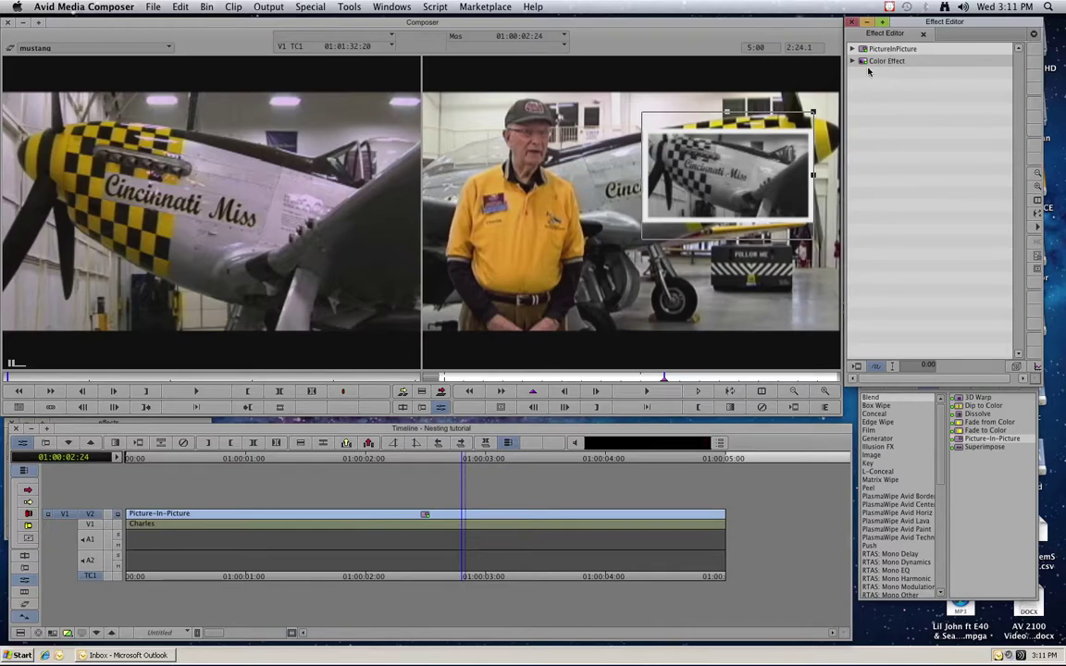
left_click(853, 61)
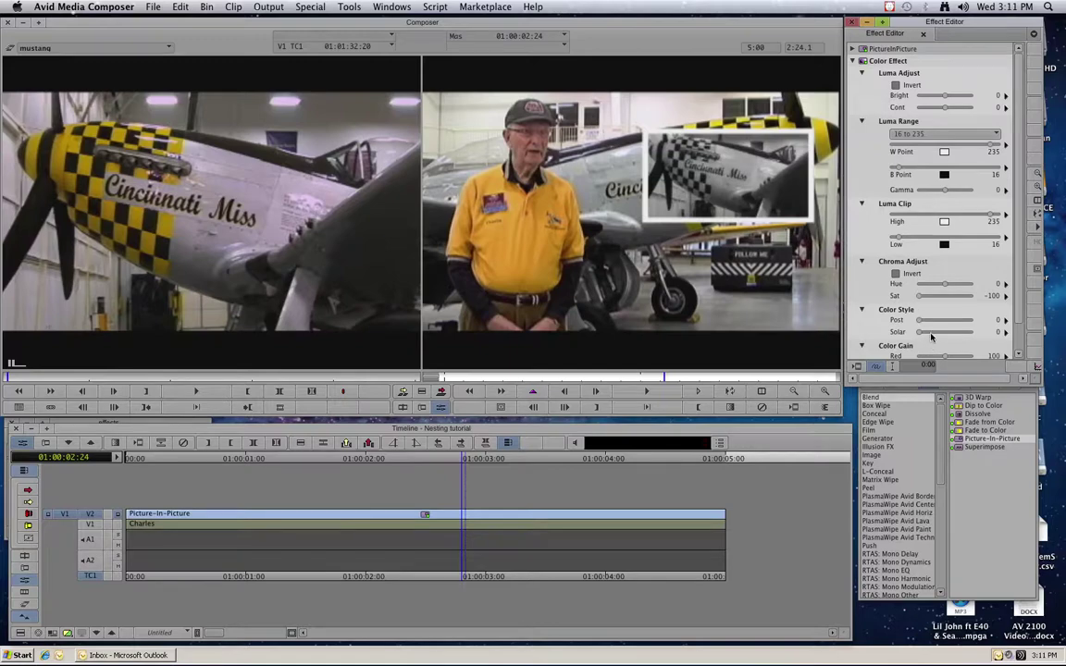
left_click_drag(918, 296, 889, 283)
scroll(1010, 307, "down", 1)
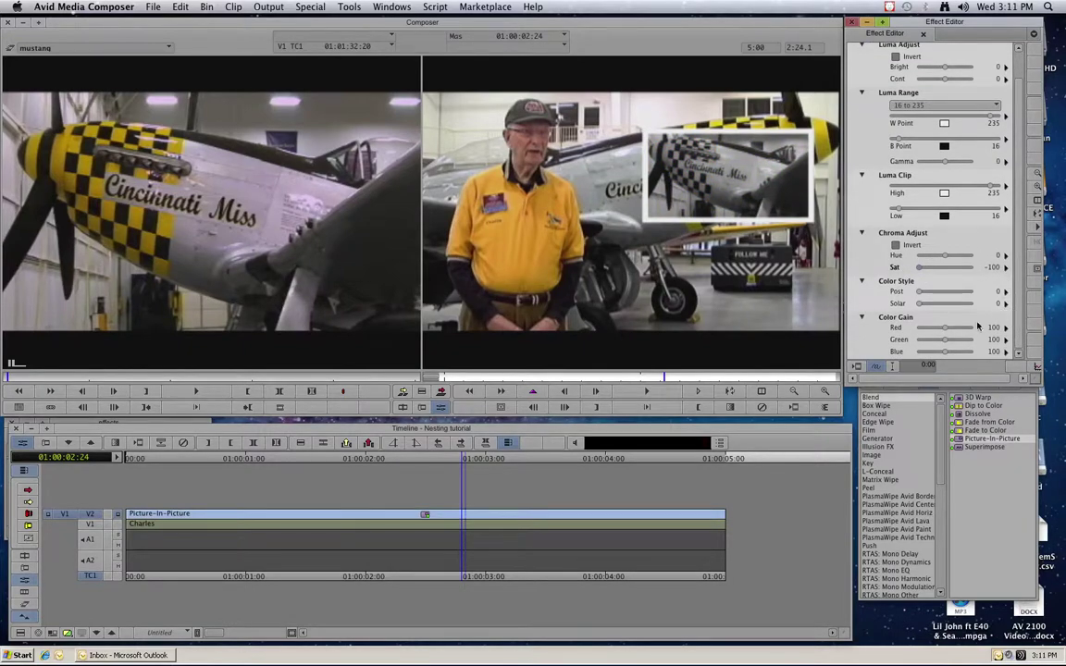
left_click_drag(948, 330, 950, 330)
left_click_drag(1018, 247, 1019, 187)
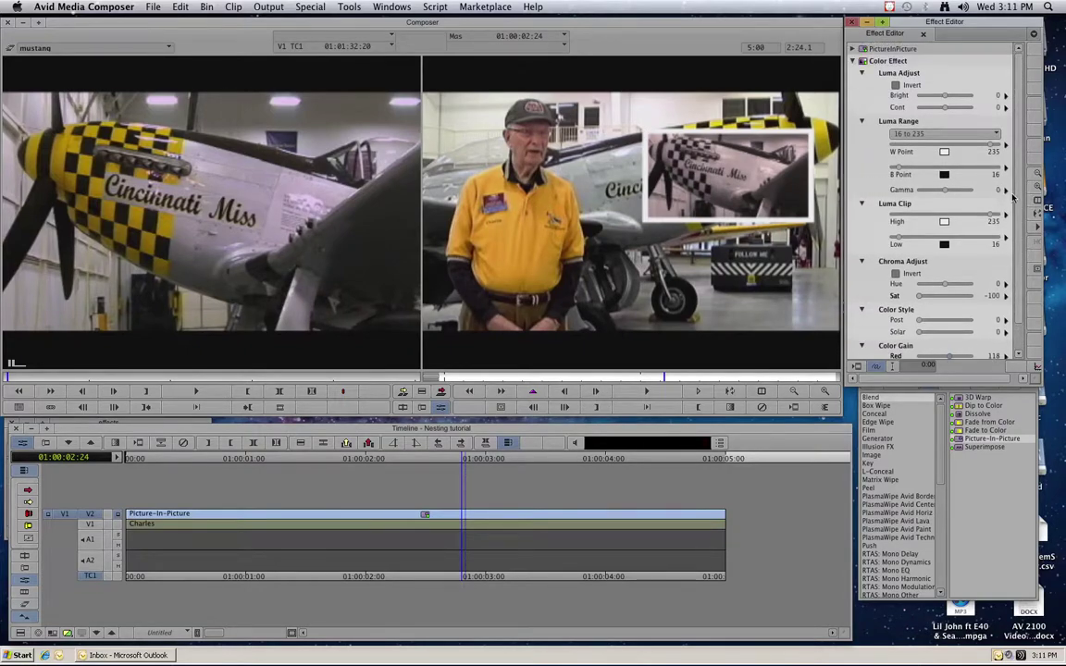
Collapse the Luma Adjust and Color Effect groups and step inside the nest to the mustang clip
left_click(860, 73)
left_click(854, 62)
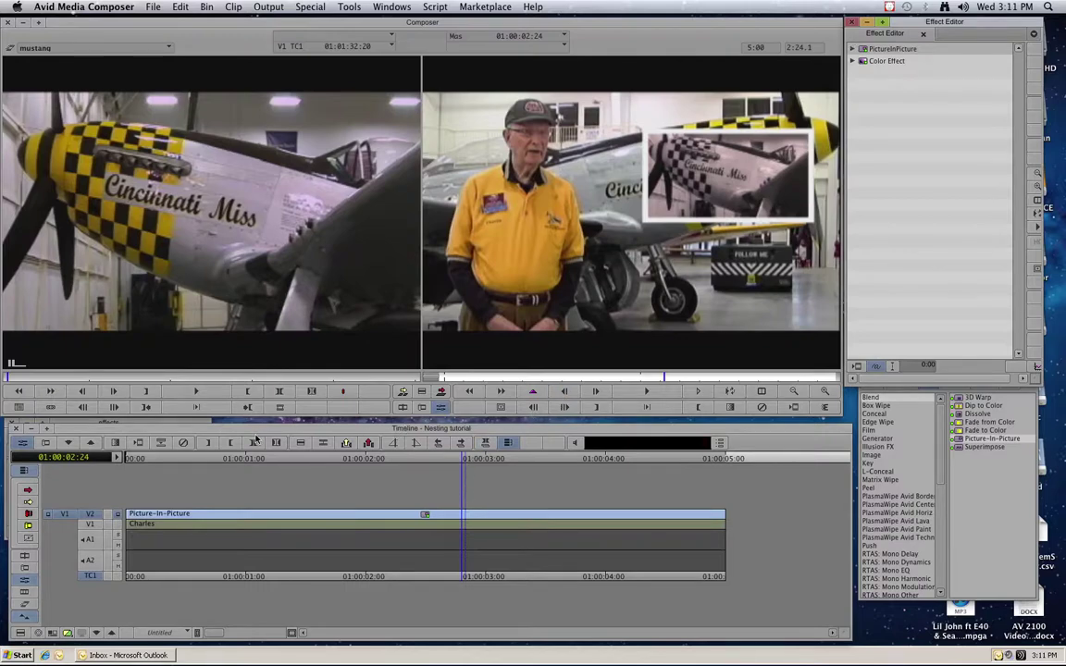
double_click(426, 514)
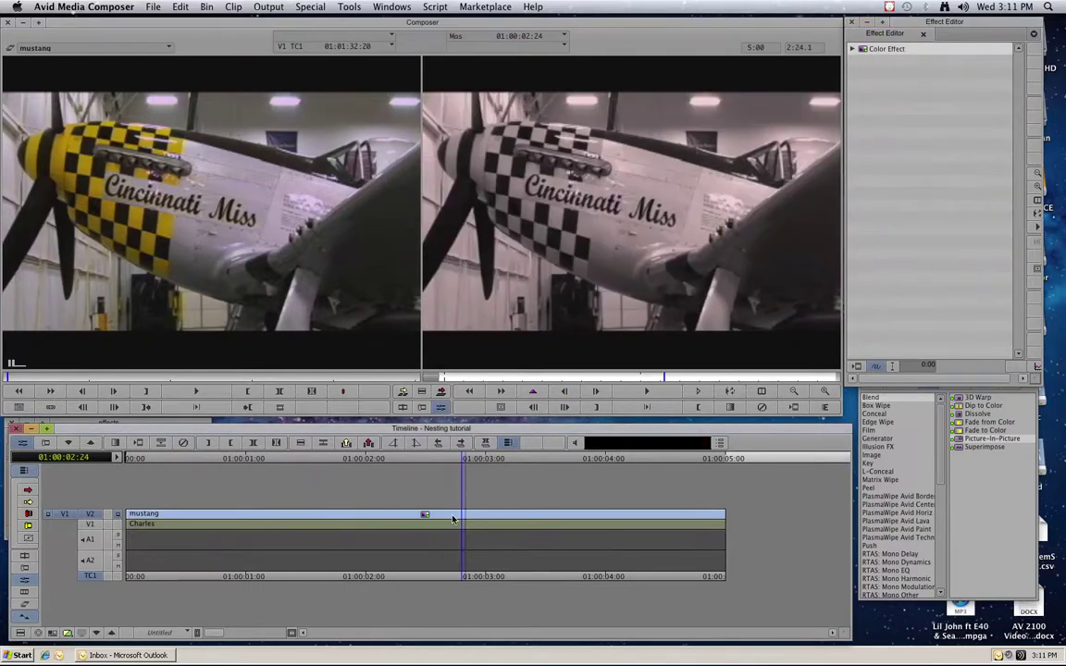
Close the Effect Editor and apply Picture-In-Picture directly to the V2 mustang clip, undoing and reapplying it
left_click(386, 523)
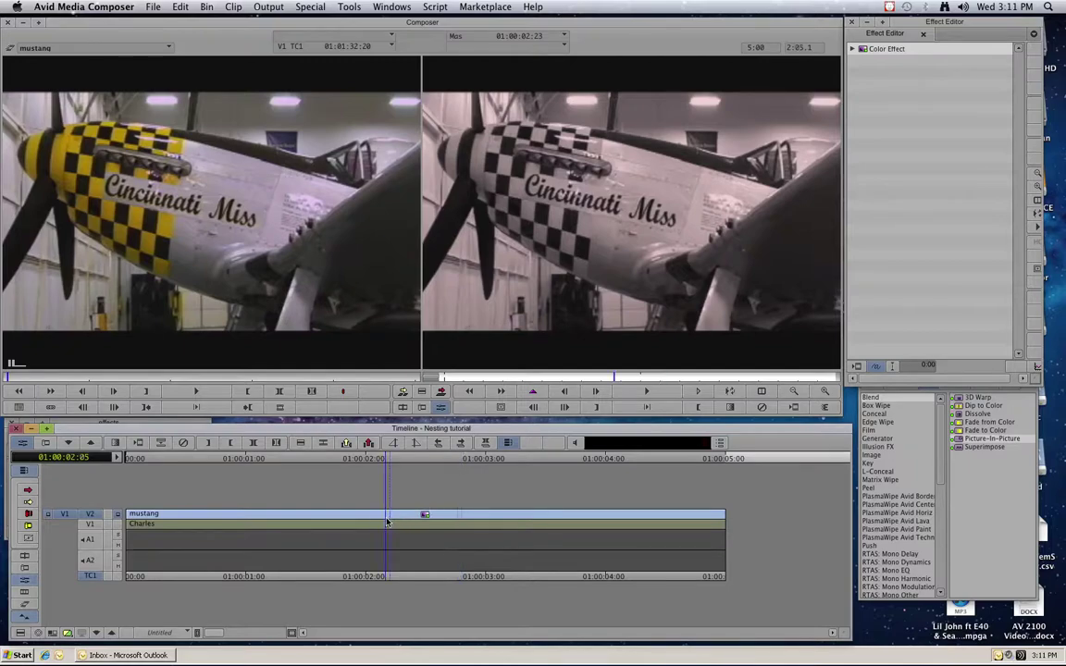
left_click(460, 572)
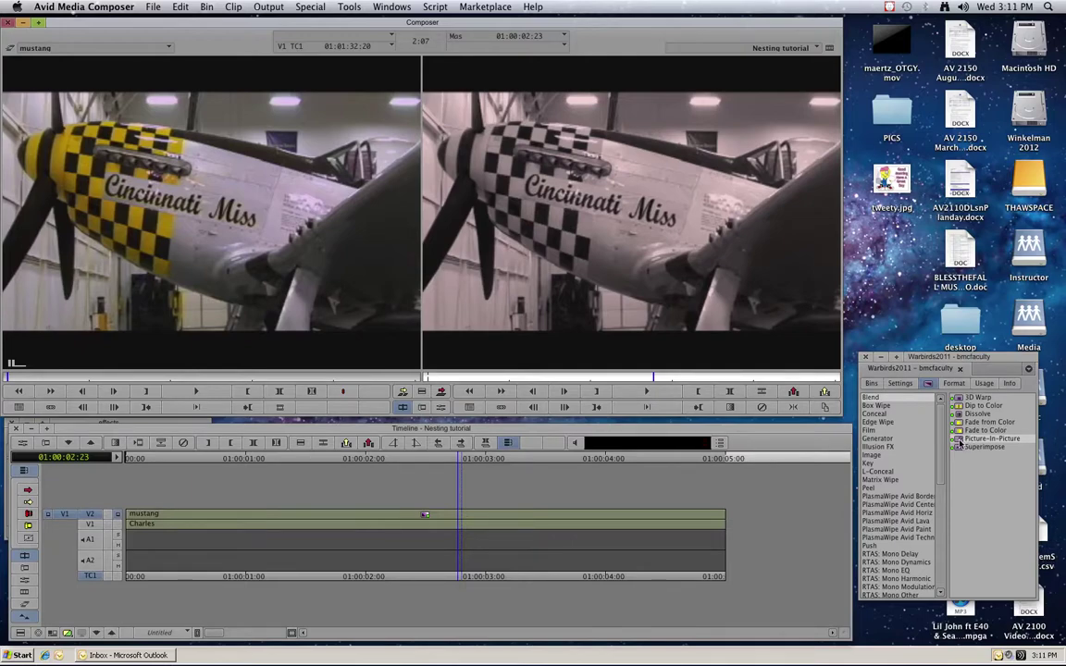
left_click_drag(961, 441, 491, 520)
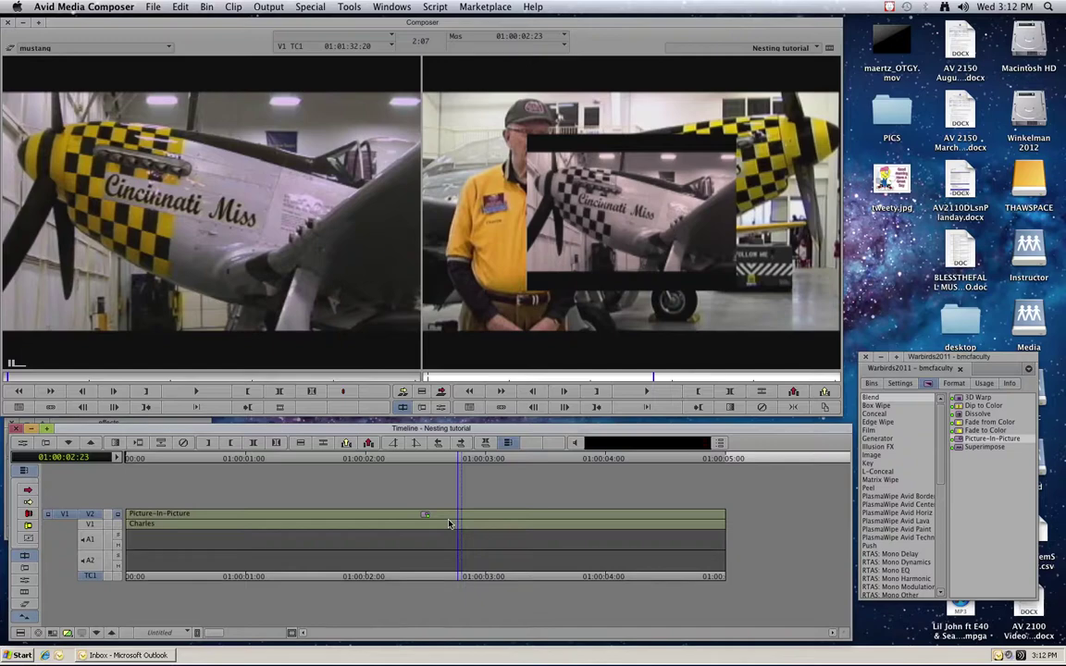
left_click(184, 445)
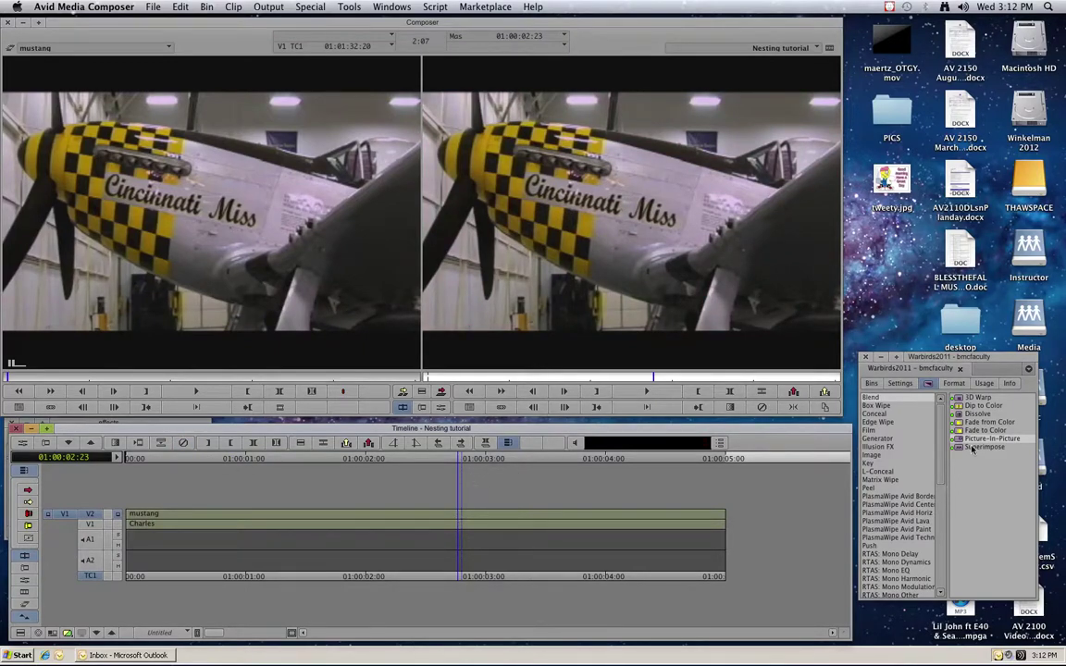
left_click_drag(986, 439, 512, 519)
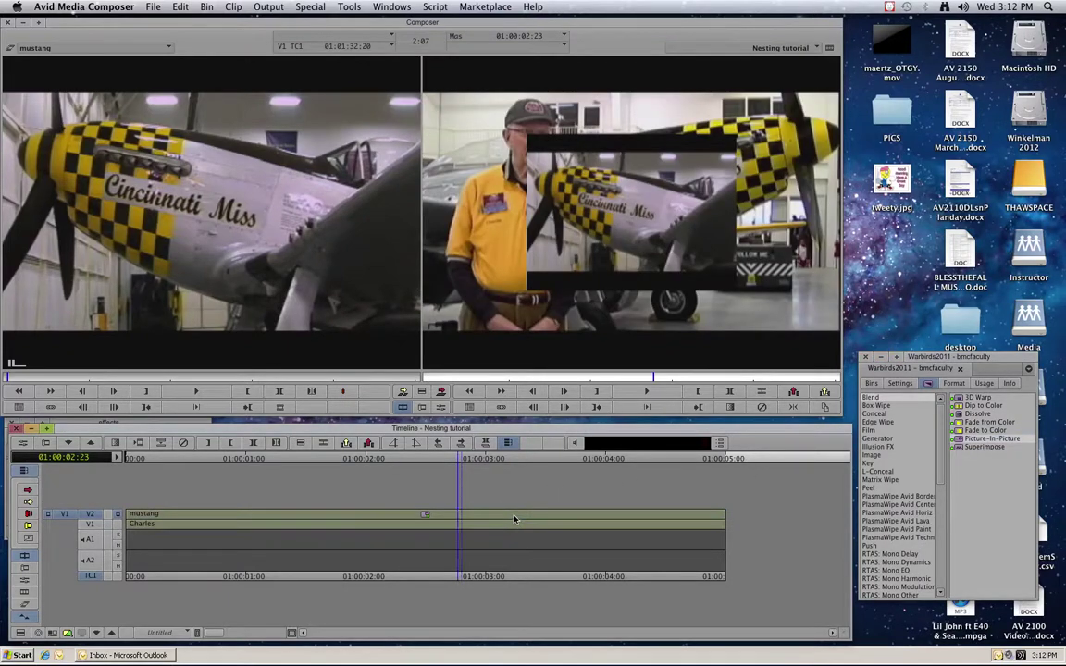
Crop the inset top 141 and bottom -141, give it an 8-wide border, and move it upper right
left_click(441, 408)
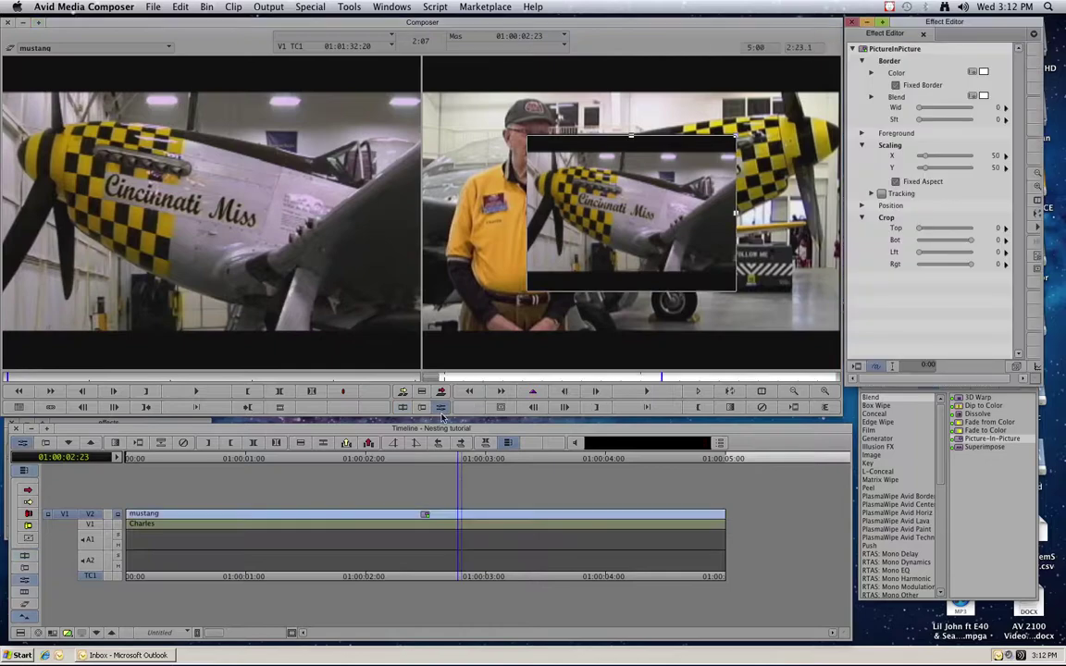
left_click_drag(922, 232, 965, 239)
mouse_move(919, 108)
left_mouse_down()
mouse_move(930, 108)
mouse_move(921, 109)
left_mouse_up()
left_click_drag(678, 231, 767, 183)
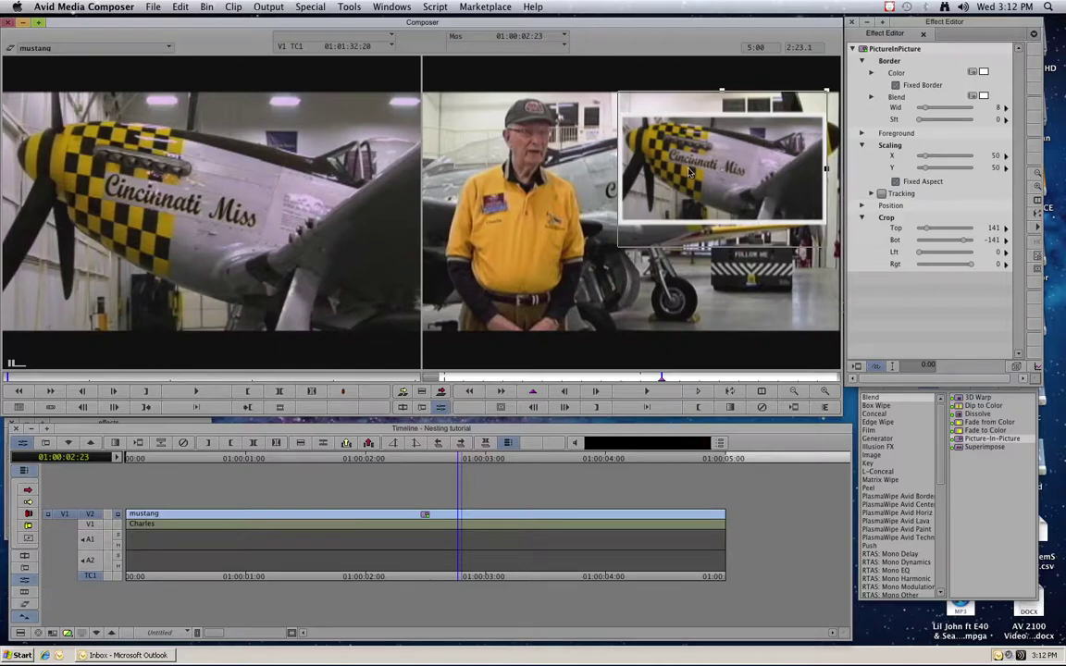
left_click(871, 456)
left_click(982, 422)
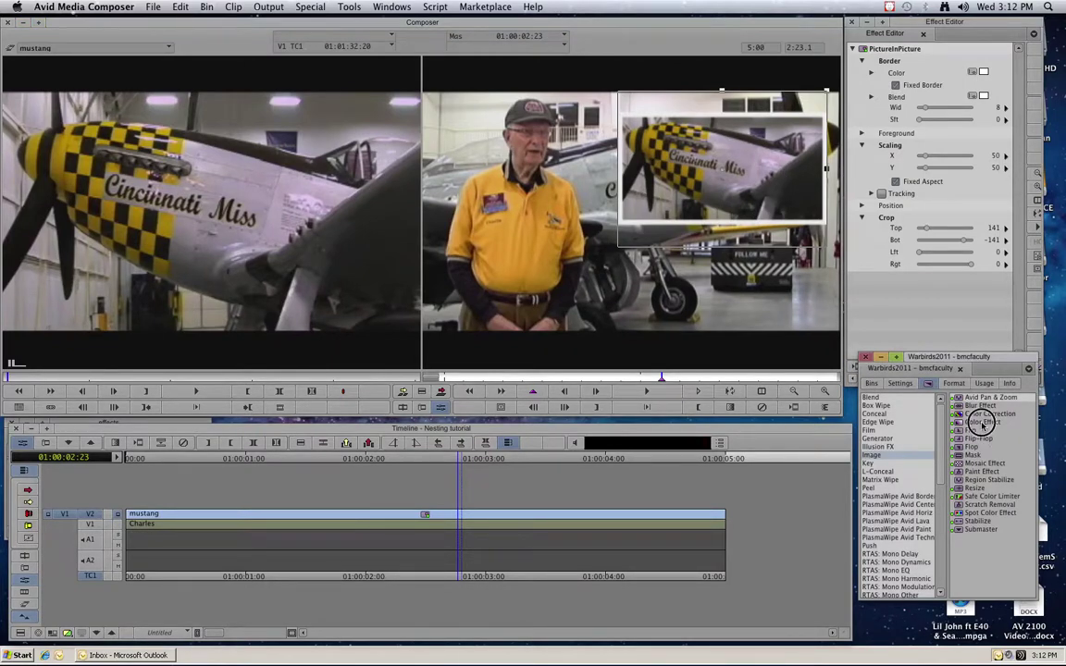
left_click_drag(981, 422, 497, 515)
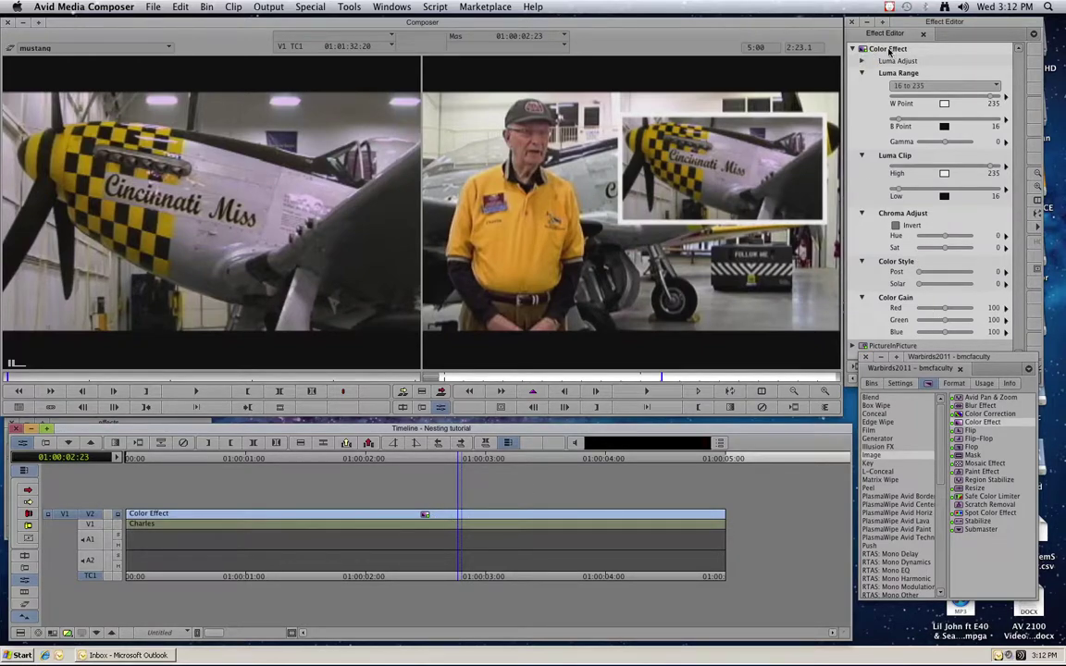
left_click_drag(946, 250, 915, 248)
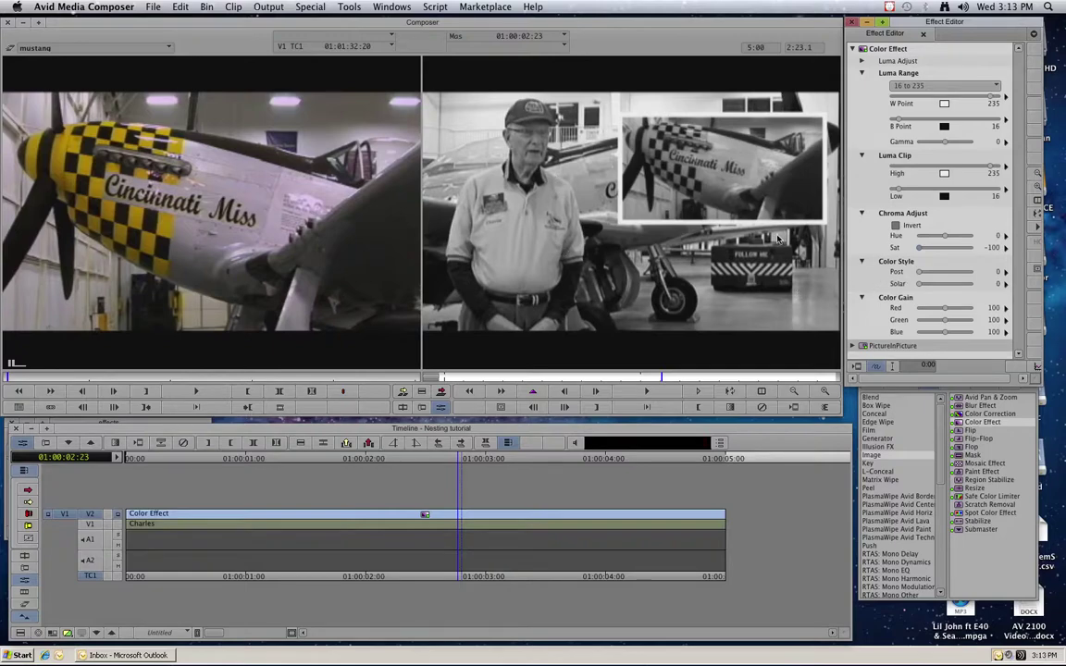
mouse_move(931, 248)
left_mouse_down()
mouse_move(921, 247)
mouse_move(945, 248)
left_mouse_up()
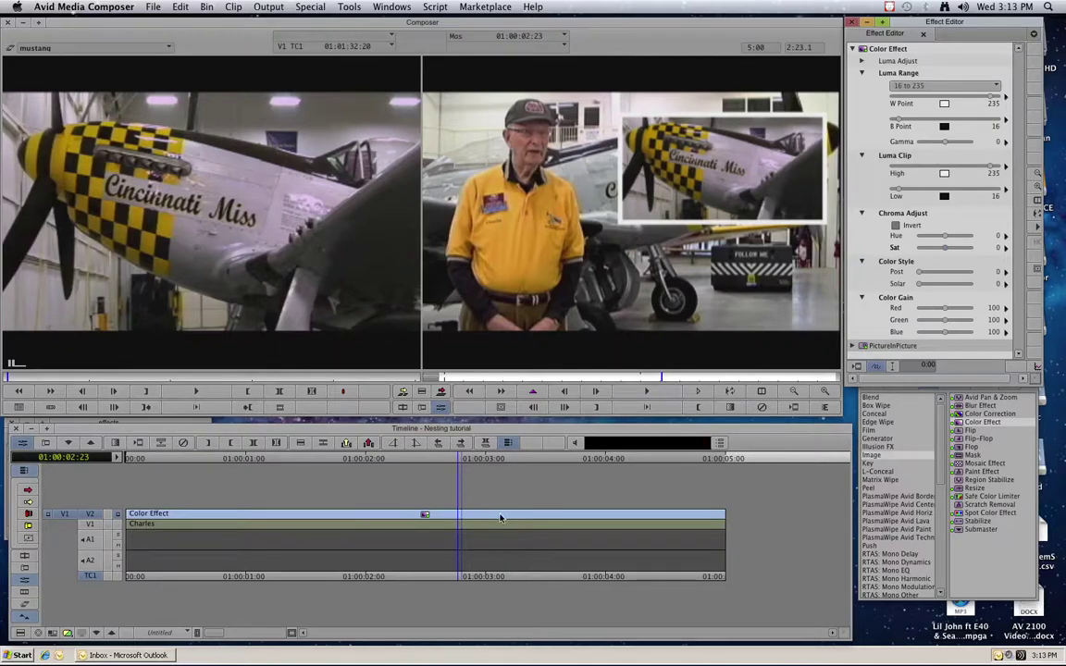
left_click(183, 443)
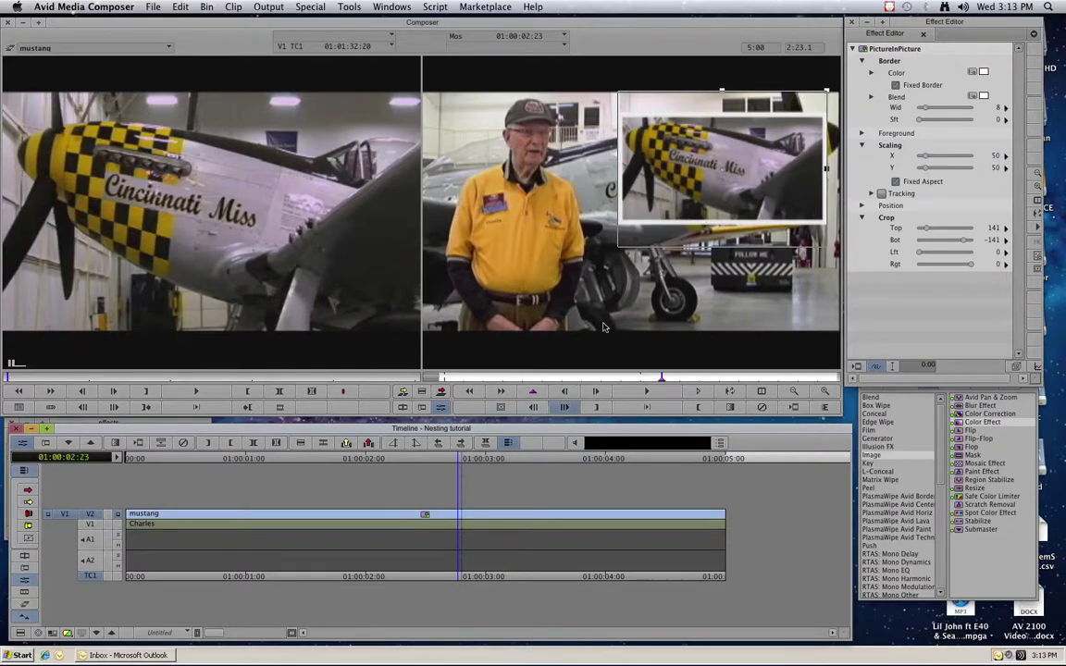
Double-click the effect icon on the V2 mustang clip to reveal the nested mustang track
double_click(436, 519)
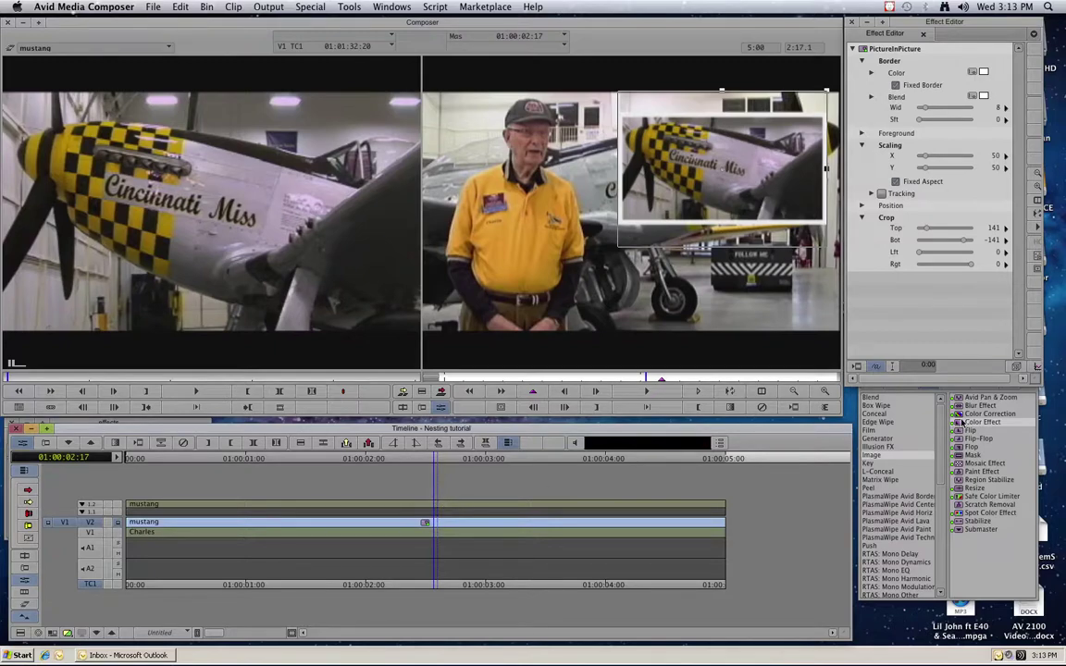
Apply a Color Effect to the inner mustang track with Sat at -100, then collapse the nest
left_click_drag(962, 428, 469, 507)
left_click_drag(963, 428, 433, 507)
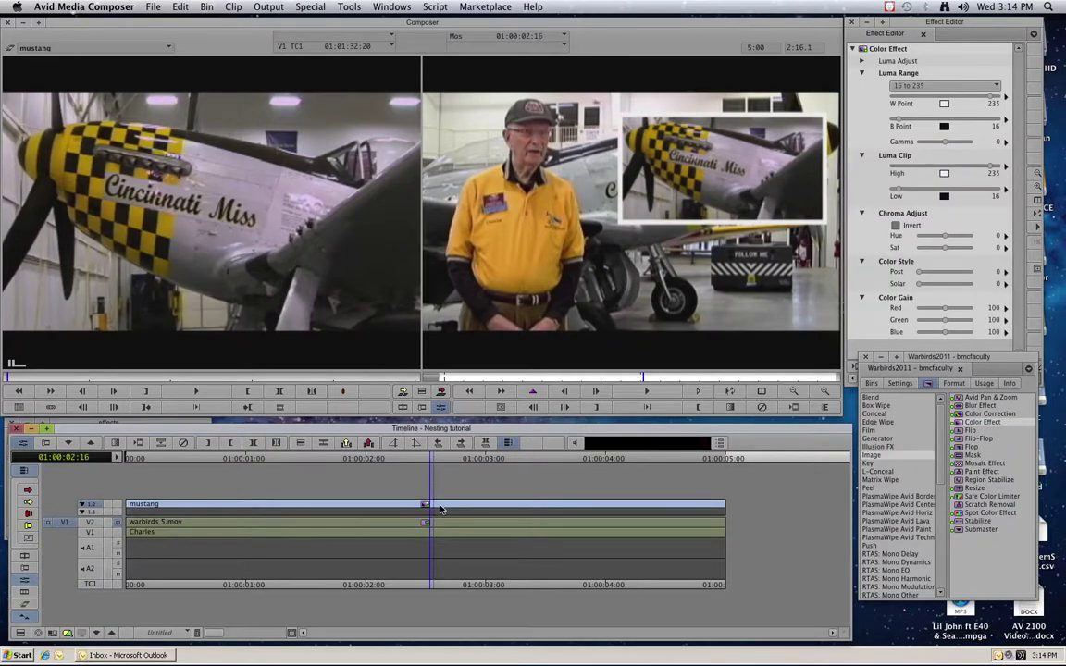
left_click_drag(943, 248, 900, 245)
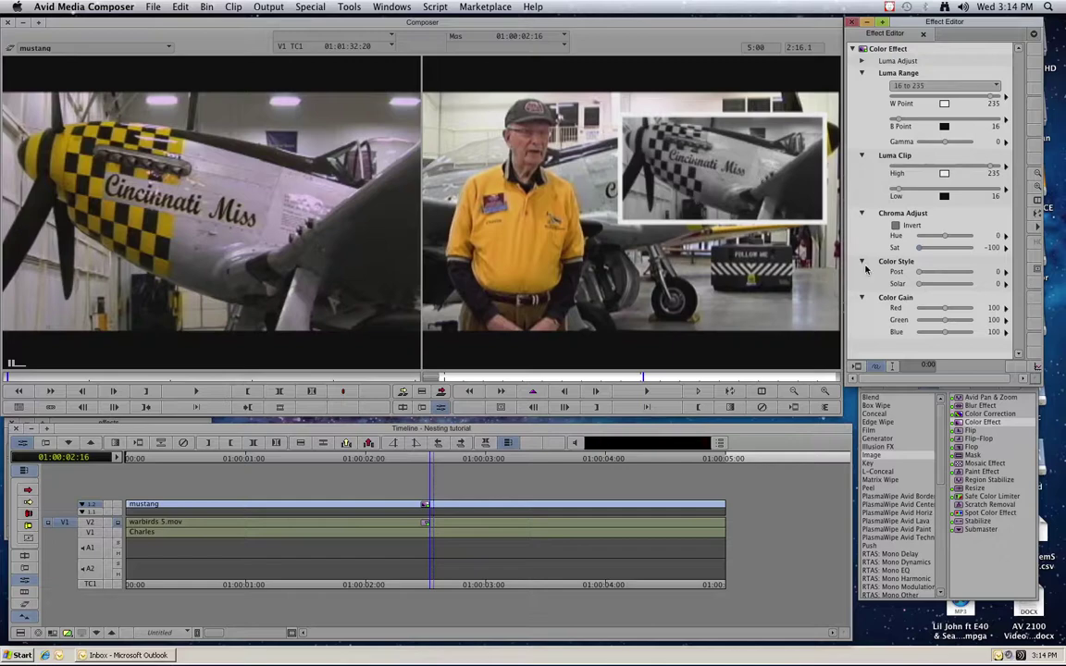
mouse_move(919, 248)
left_mouse_down()
mouse_move(972, 252)
mouse_move(912, 252)
left_mouse_up()
double_click(424, 525)
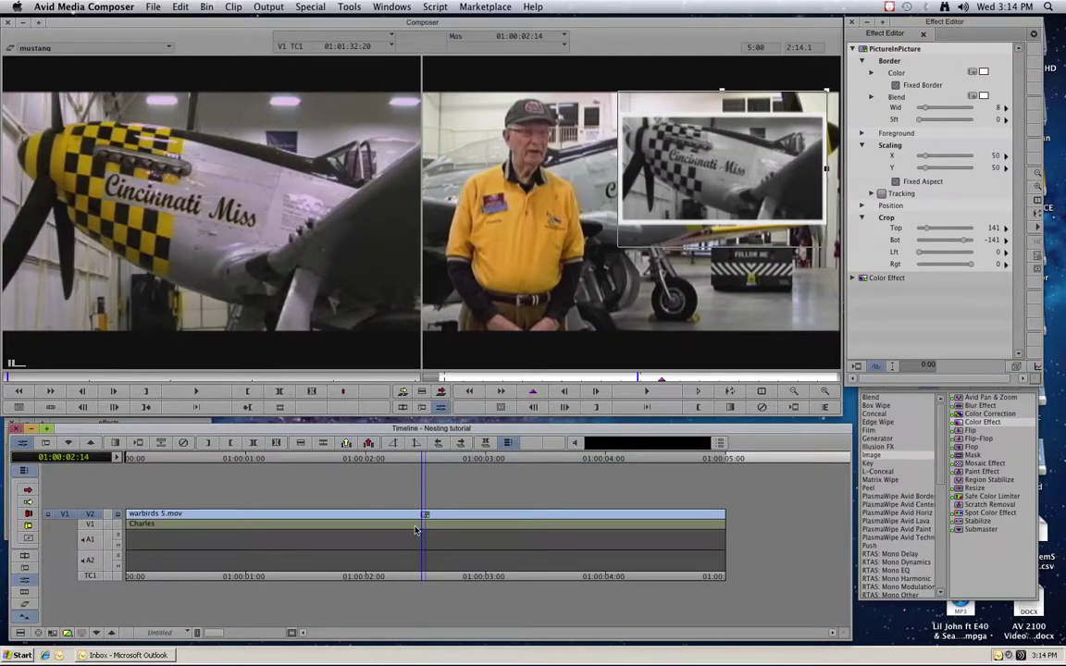
Expand the nest two levels to the innermost mustang track and apply the Flop effect
left_click_drag(427, 517, 432, 521)
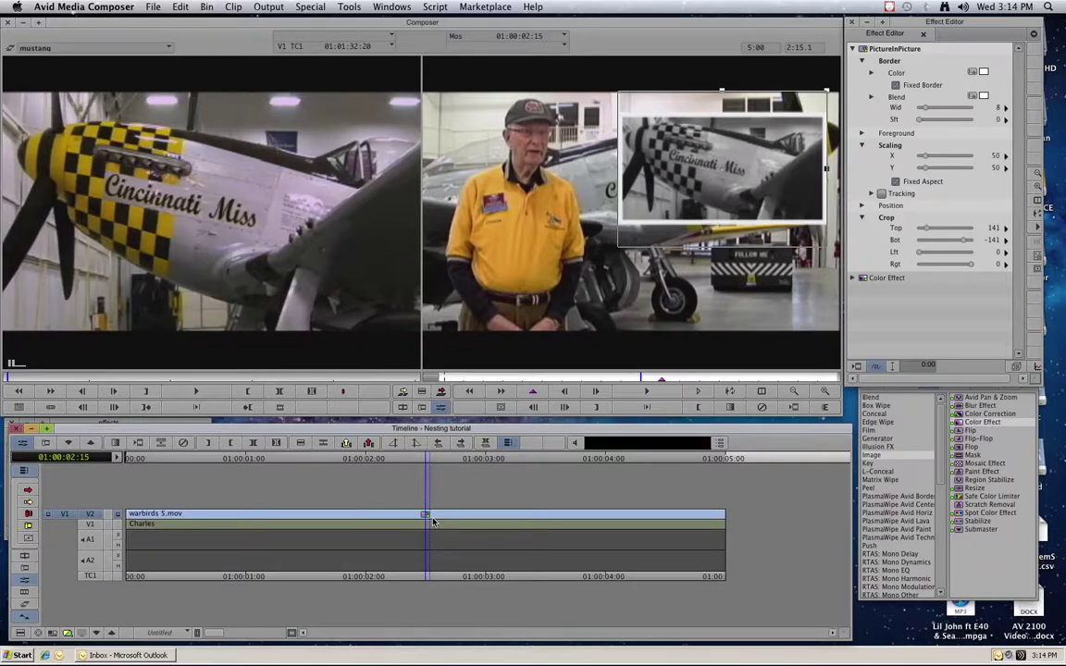
double_click(430, 520)
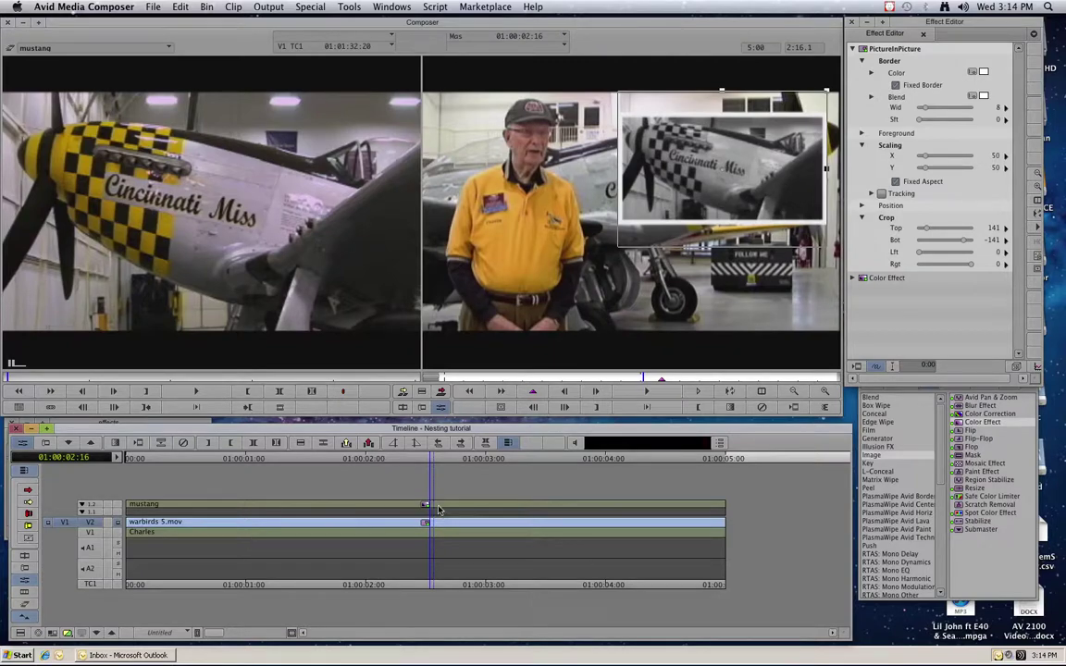
double_click(439, 508)
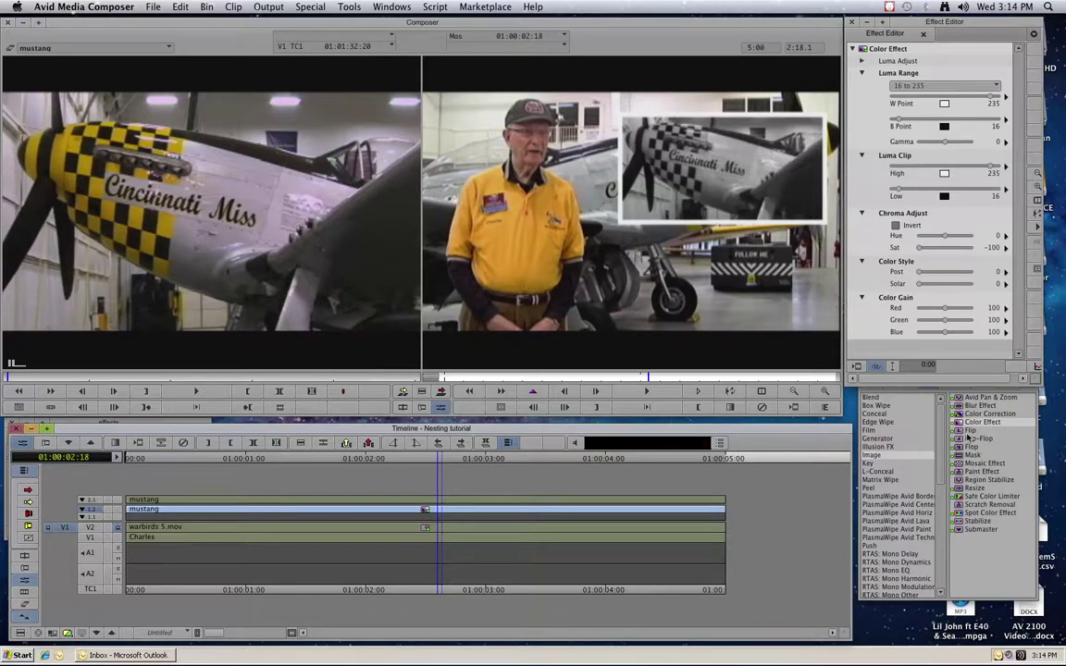
left_click_drag(970, 450, 500, 505)
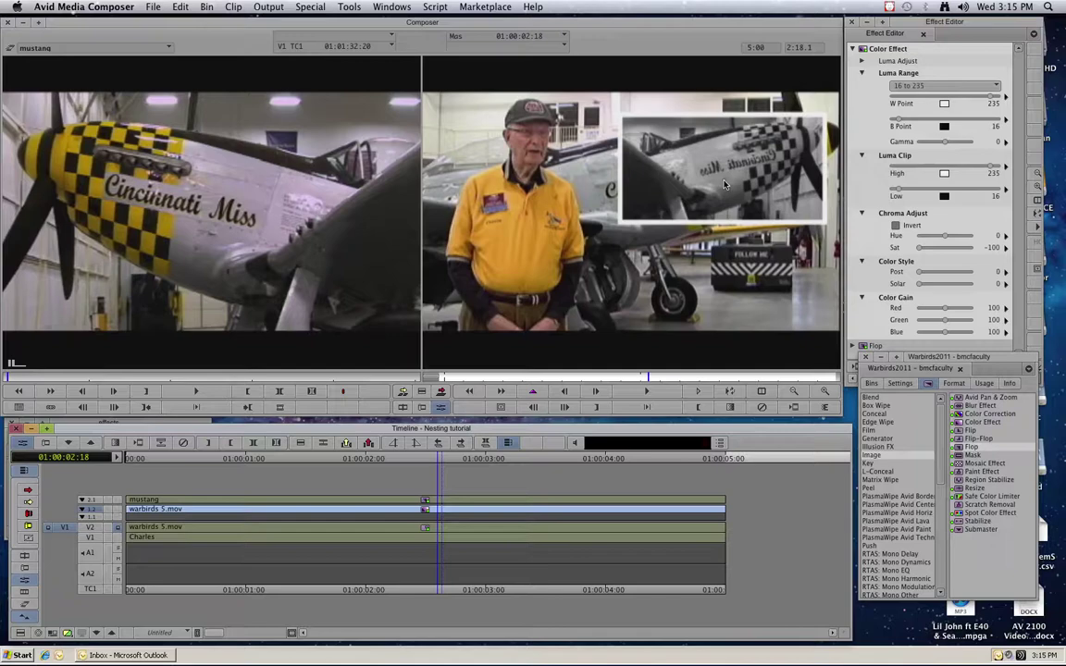
Collapse the nest to V2 and V1, close the effect settings, and scrub to review the composite
double_click(426, 529)
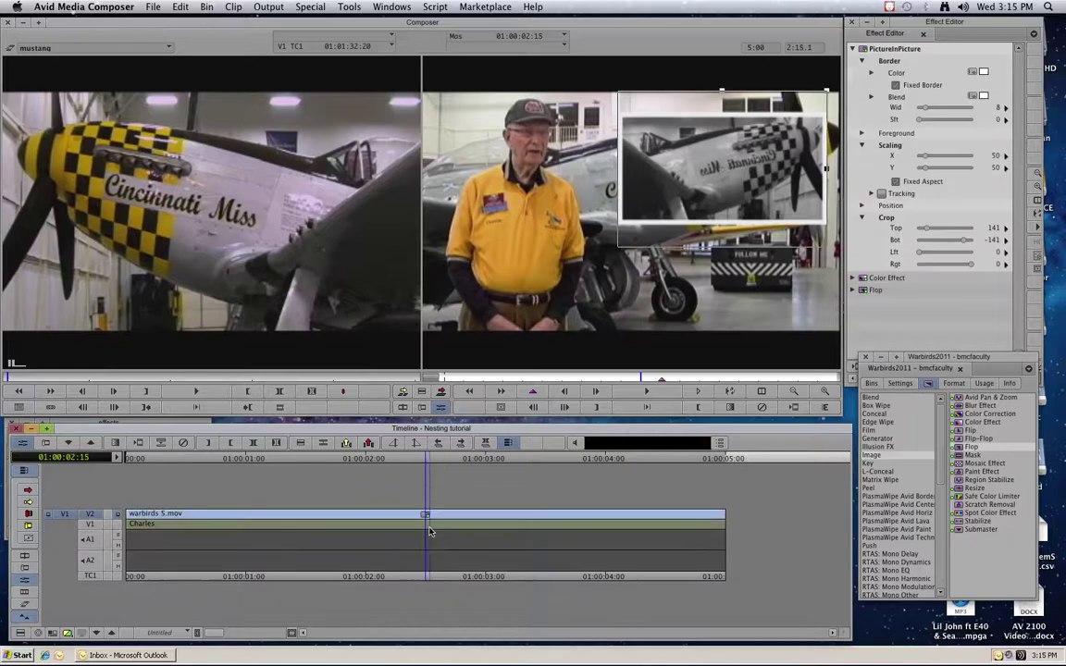
left_click(434, 579)
mouse_move(434, 578)
left_mouse_down()
mouse_move(493, 574)
mouse_move(392, 566)
mouse_move(438, 571)
left_mouse_up()
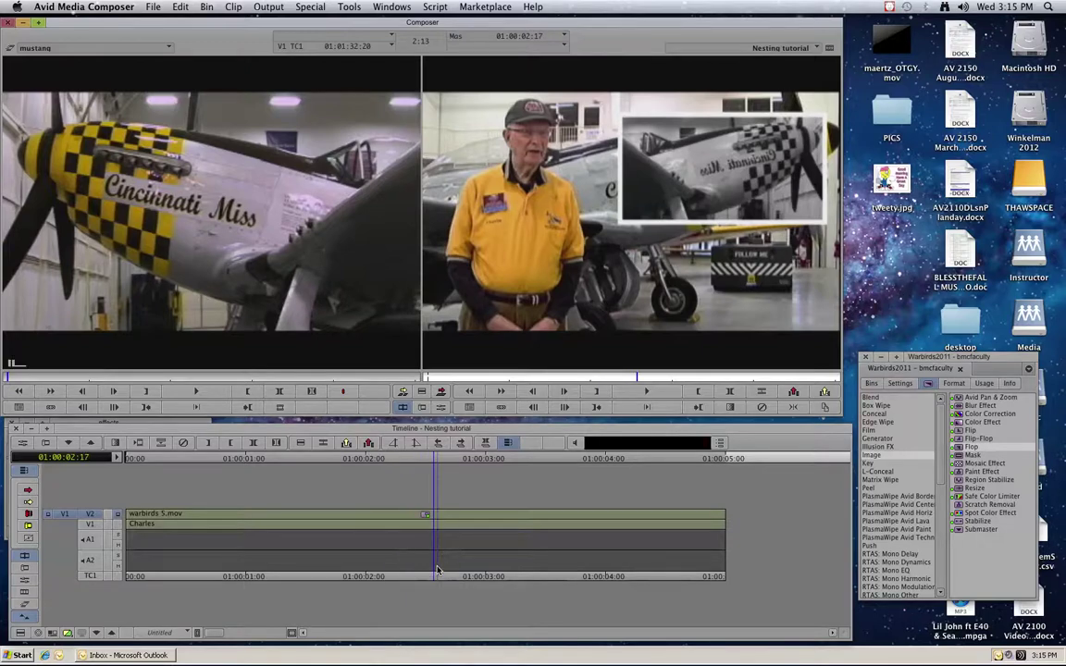
key("Left")
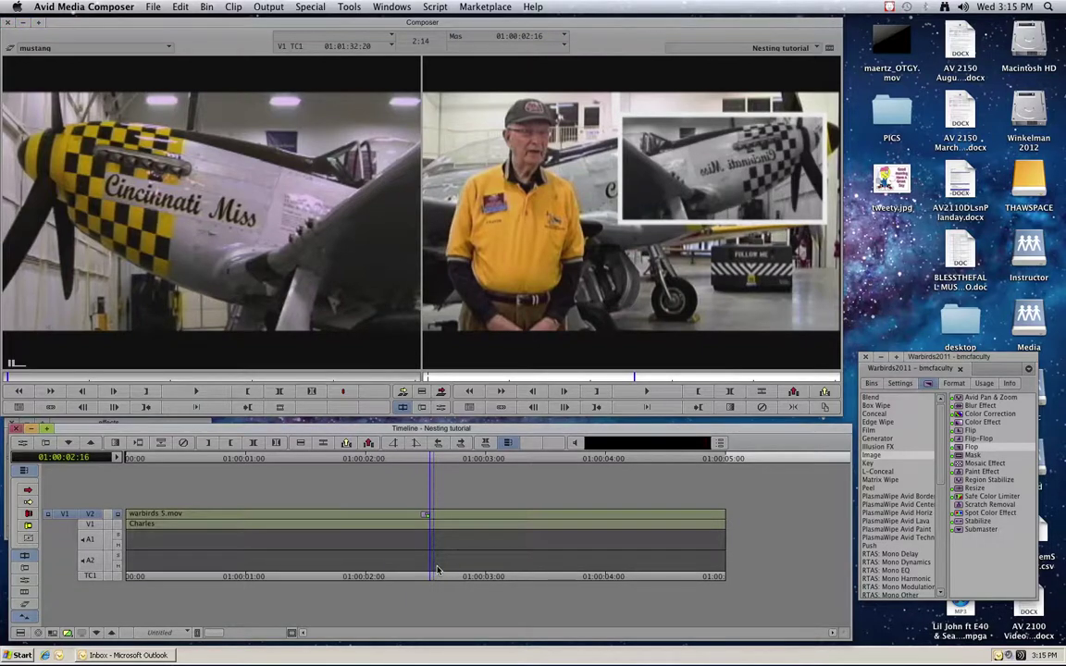